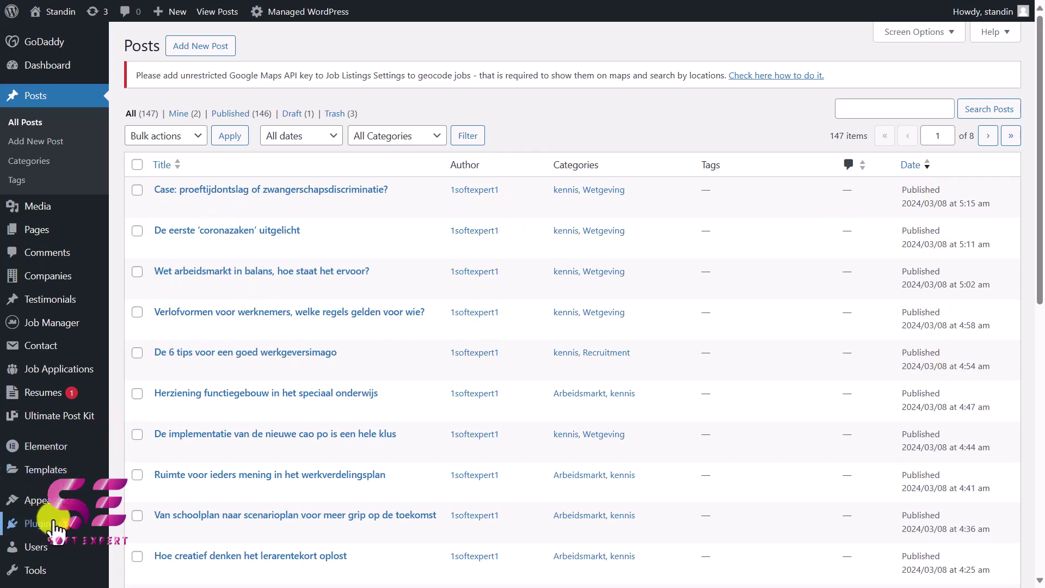
Install the Bulk Post Update Date plugin from Add New Plugin and activate it
mouse_move(38, 523)
left_click(153, 530)
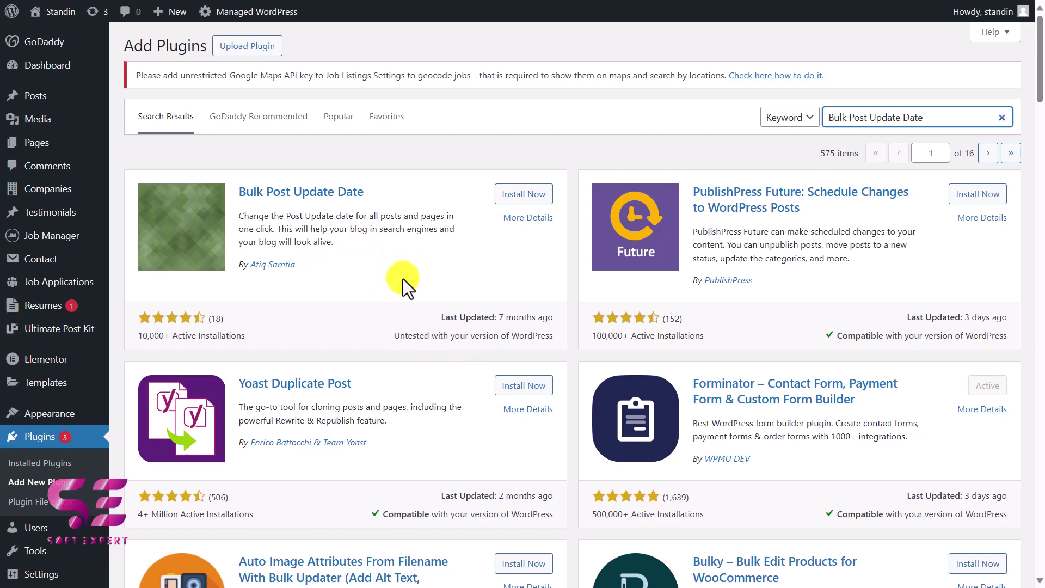
left_click(521, 195)
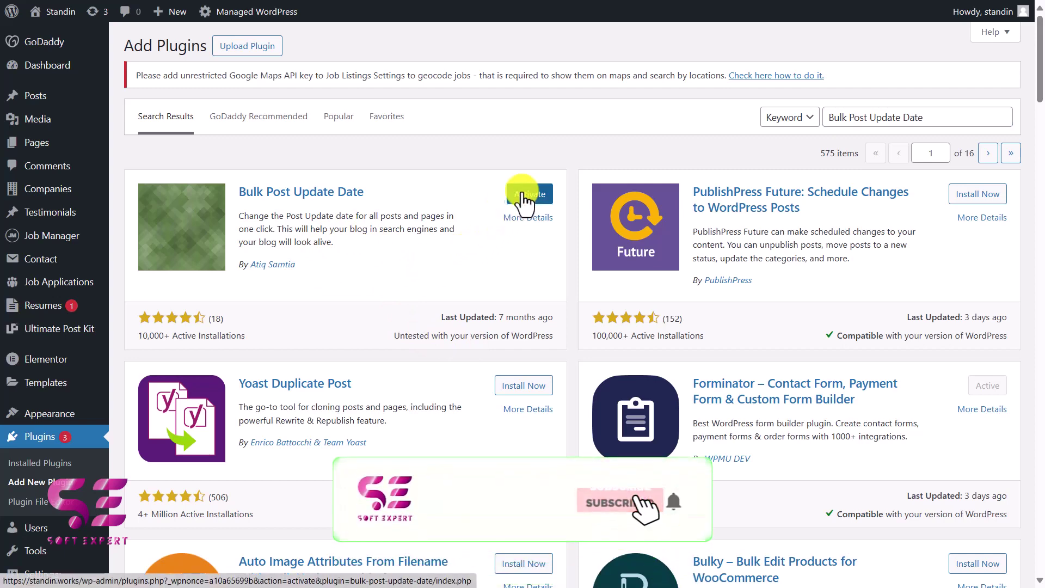
left_click(521, 195)
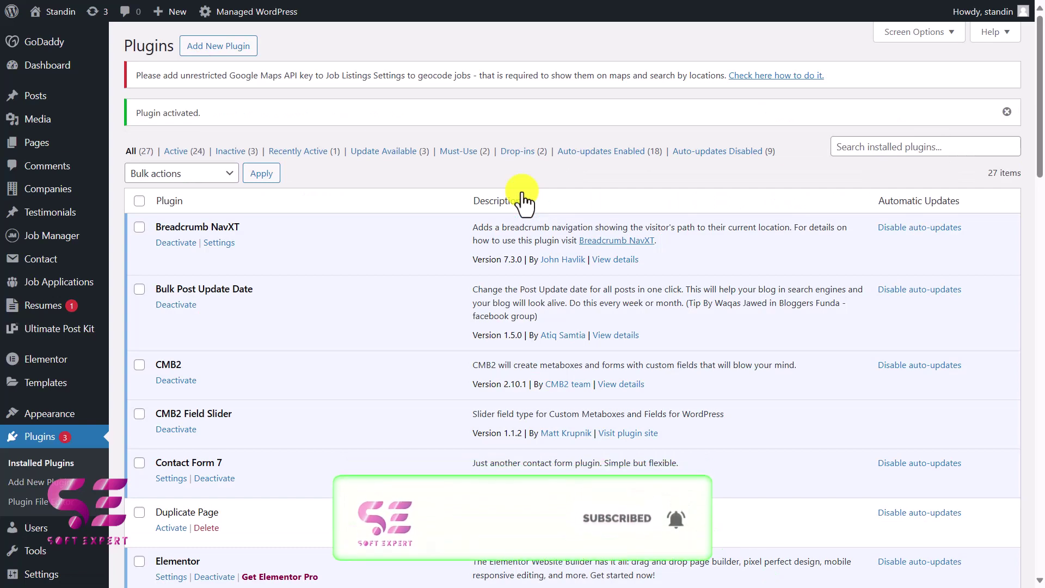
mouse_move(47, 574)
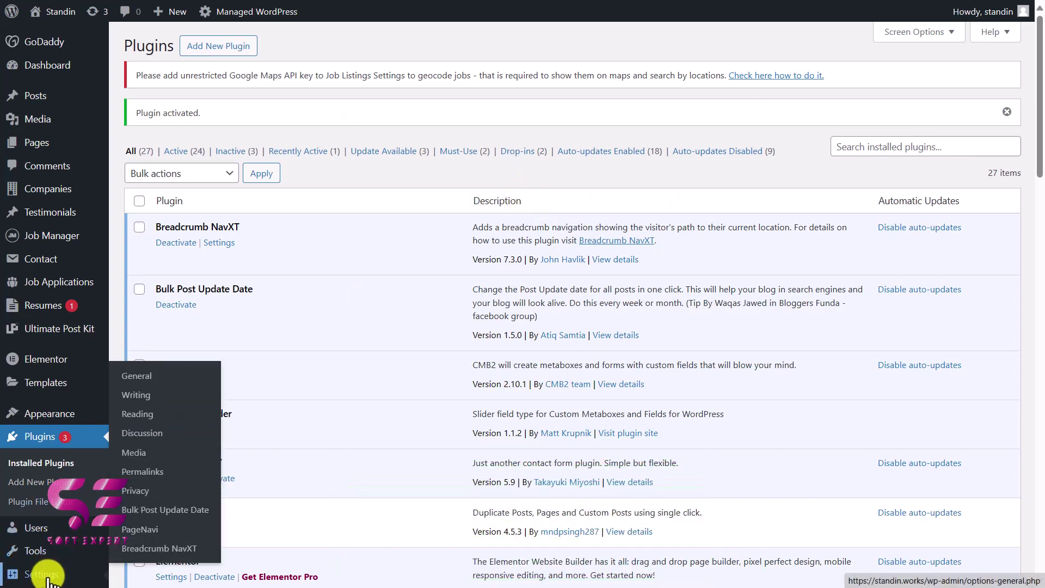
Configure Bulk Post Update Date: distribute into the last 2 Months, kennis category, Published Date
left_click(171, 510)
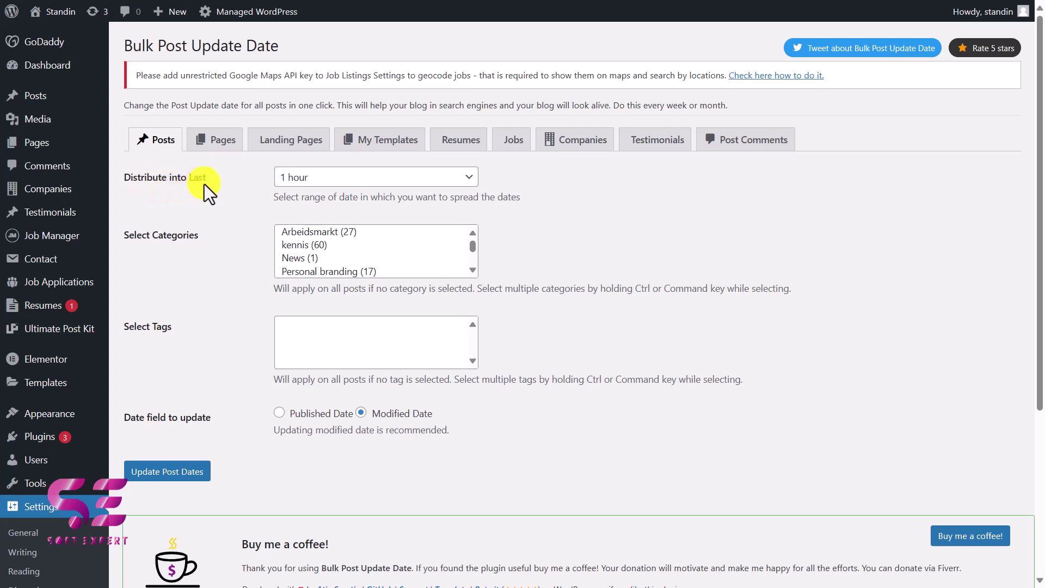
left_click(309, 183)
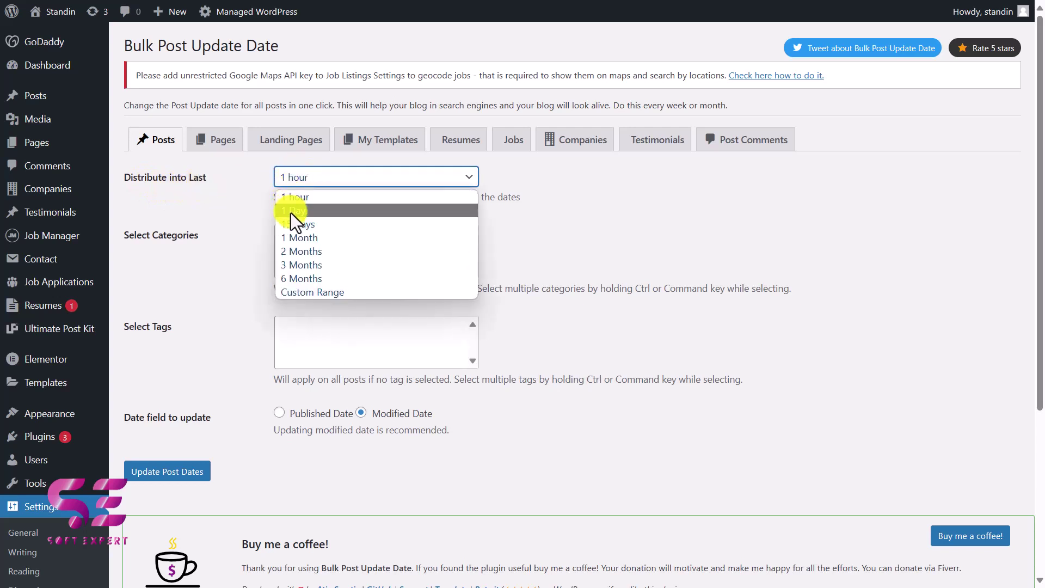
left_click(297, 255)
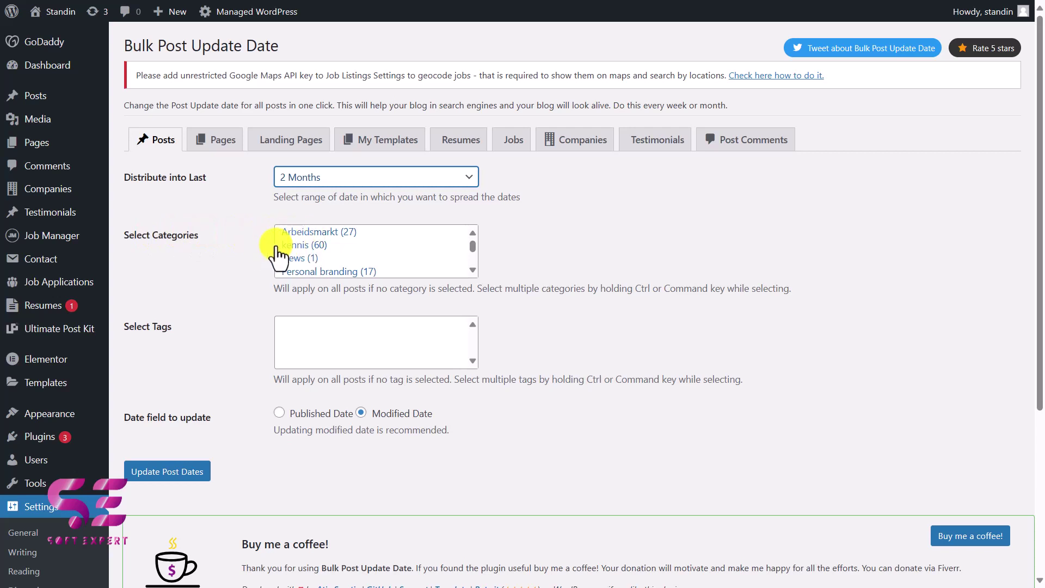
left_click(308, 246)
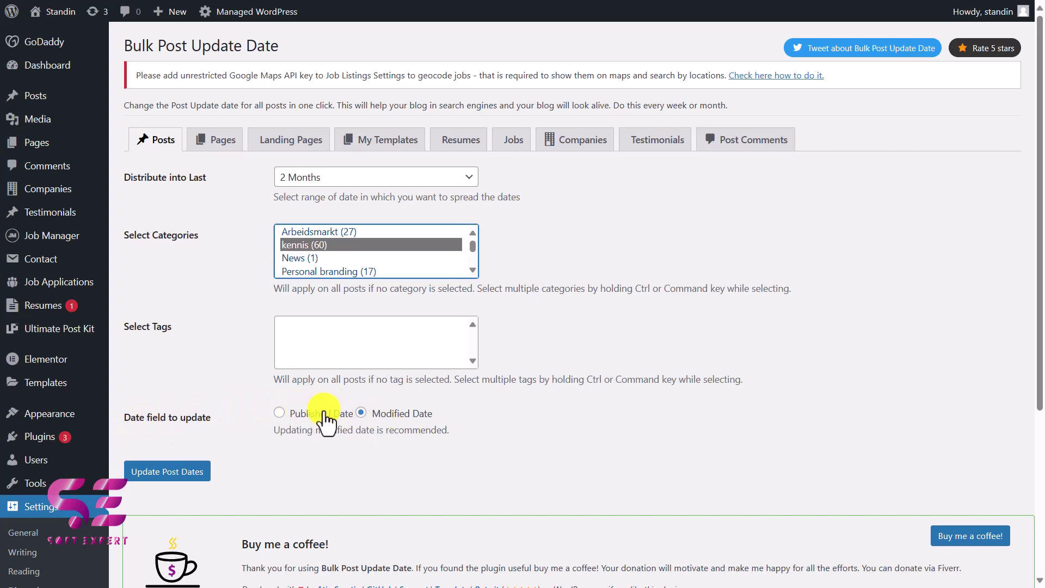
left_click(279, 416)
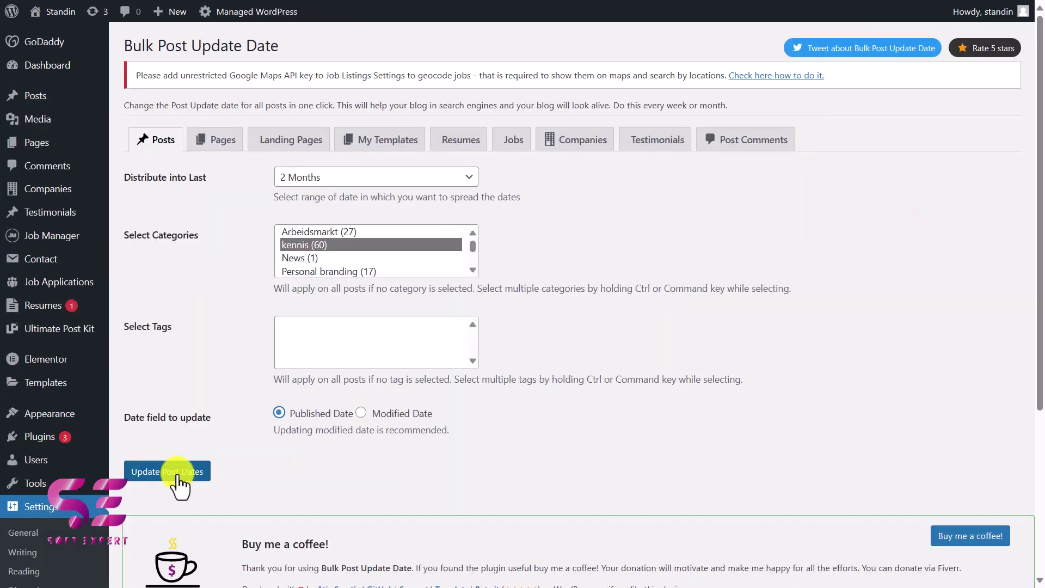
Run Update Post Dates, then scroll All Posts to check the new February–March dates
left_click(178, 473)
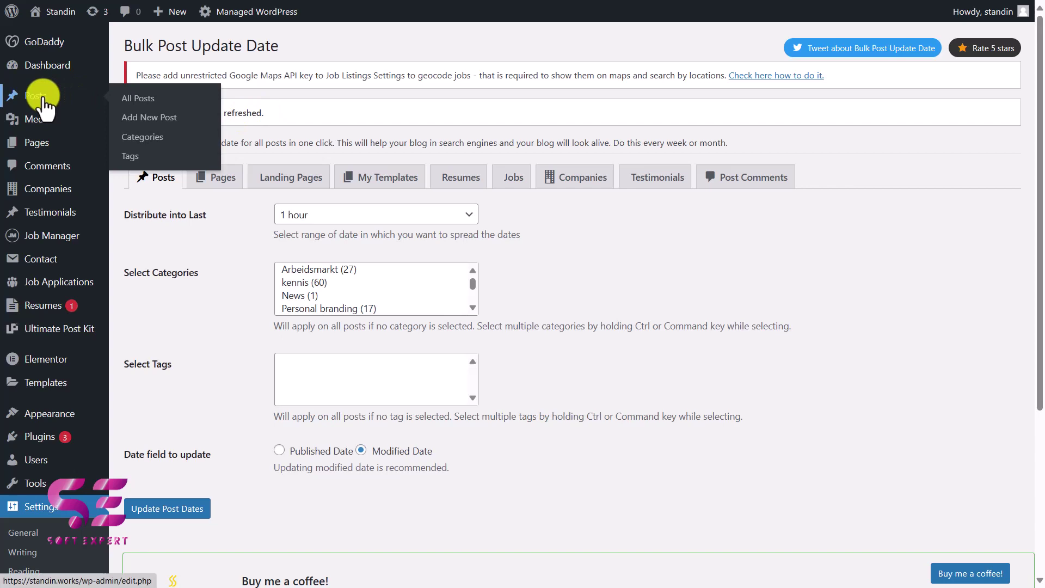
left_click(17, 100)
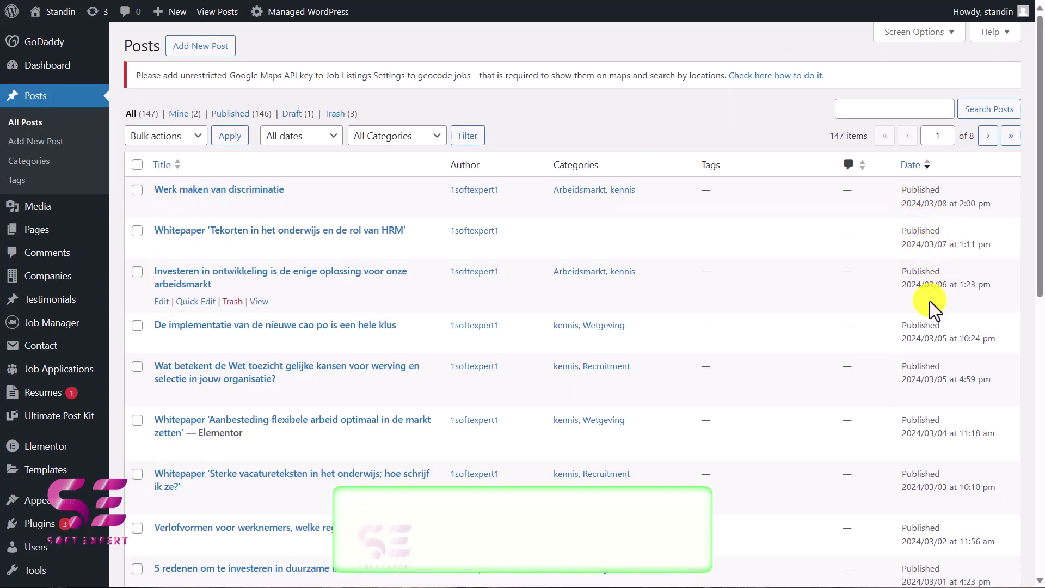
scroll(944, 405, "down", 3)
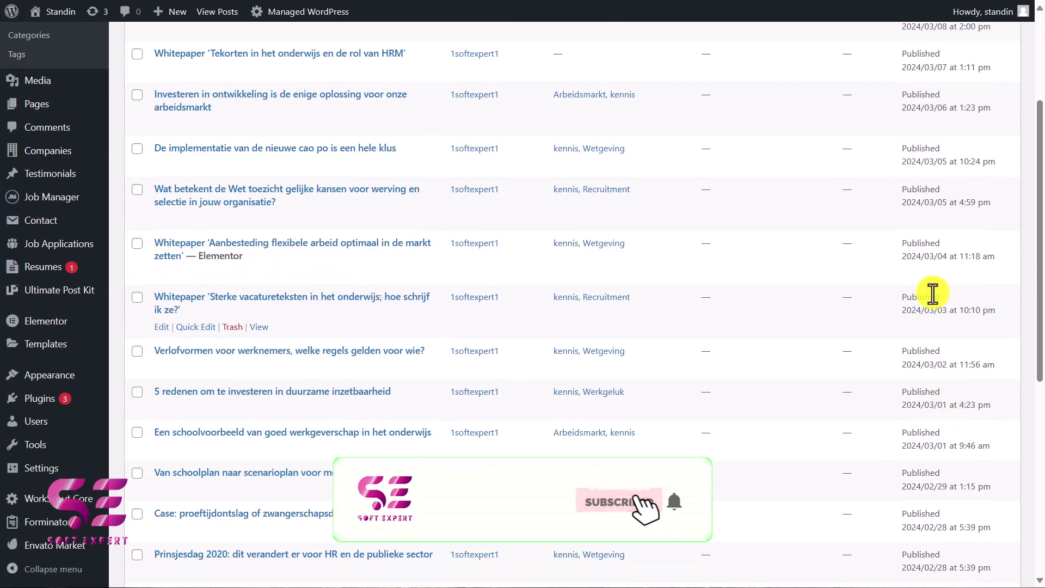
scroll(931, 306, "down", 4)
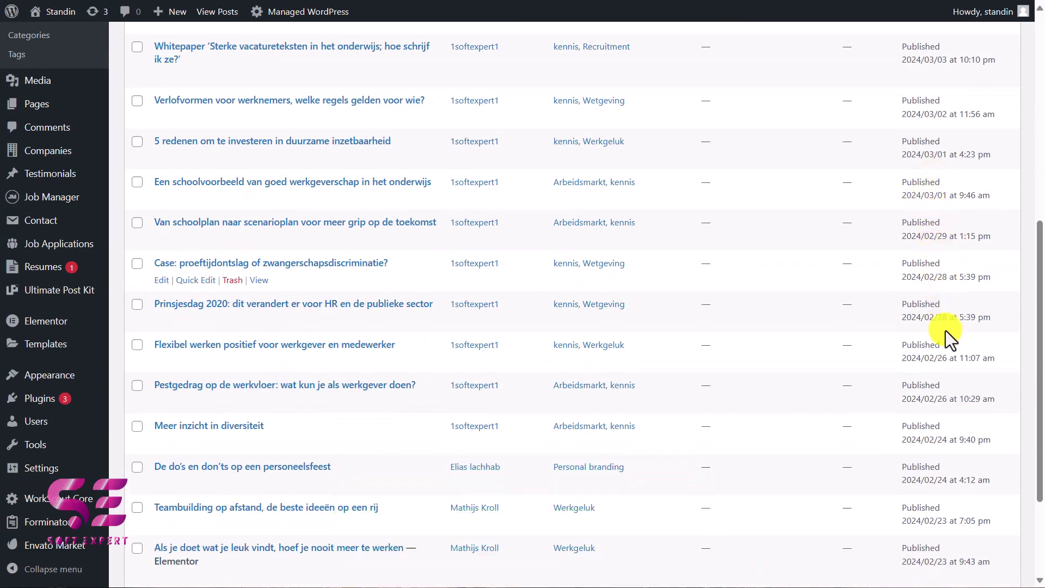
scroll(935, 236, "up", 2)
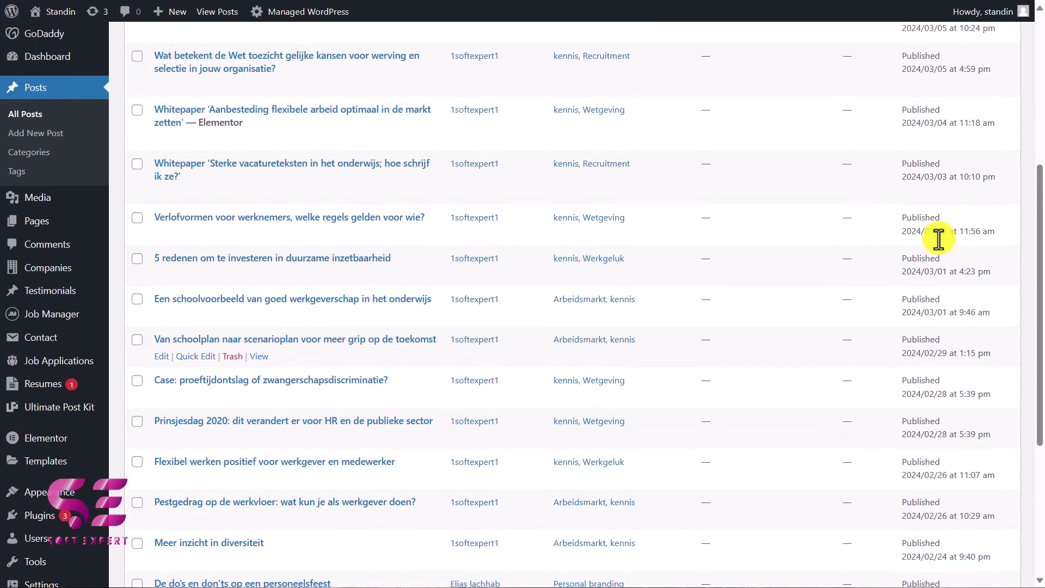
scroll(938, 238, "up", 5)
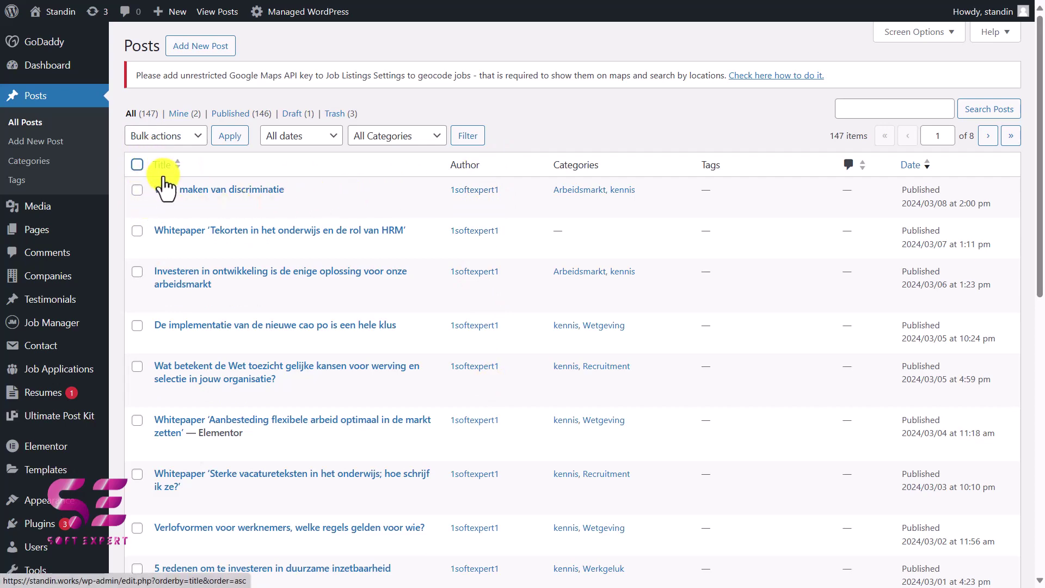
Select every post on the page and open Bulk Edit for them
left_click(899, 34)
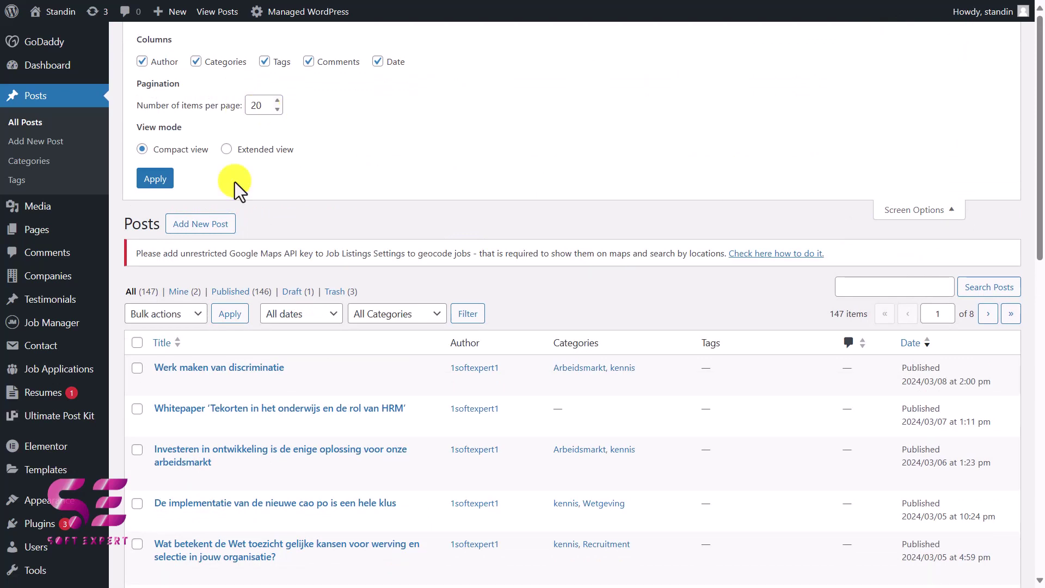
left_click(138, 342)
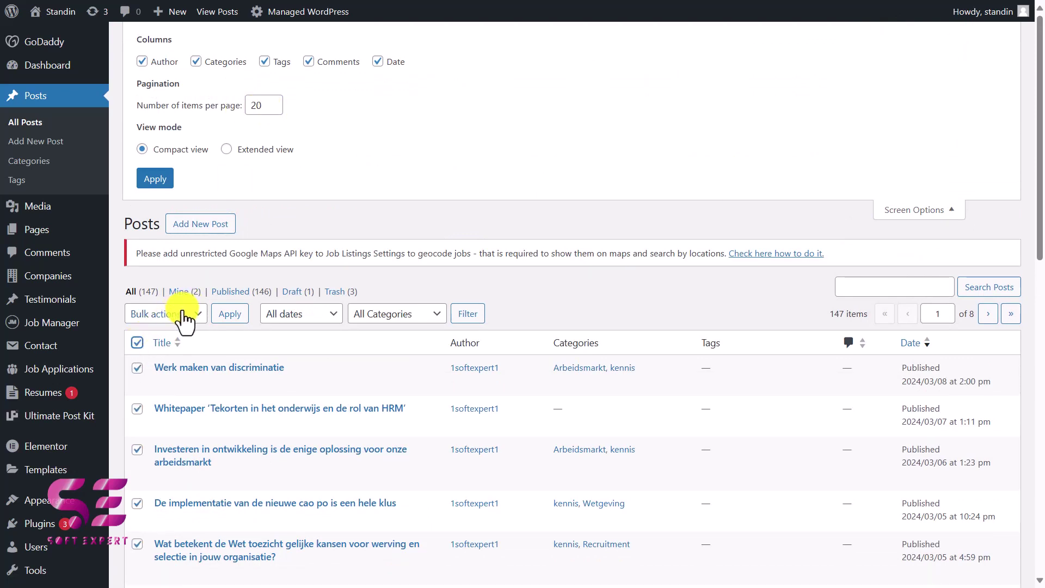
left_click(182, 314)
left_click(156, 348)
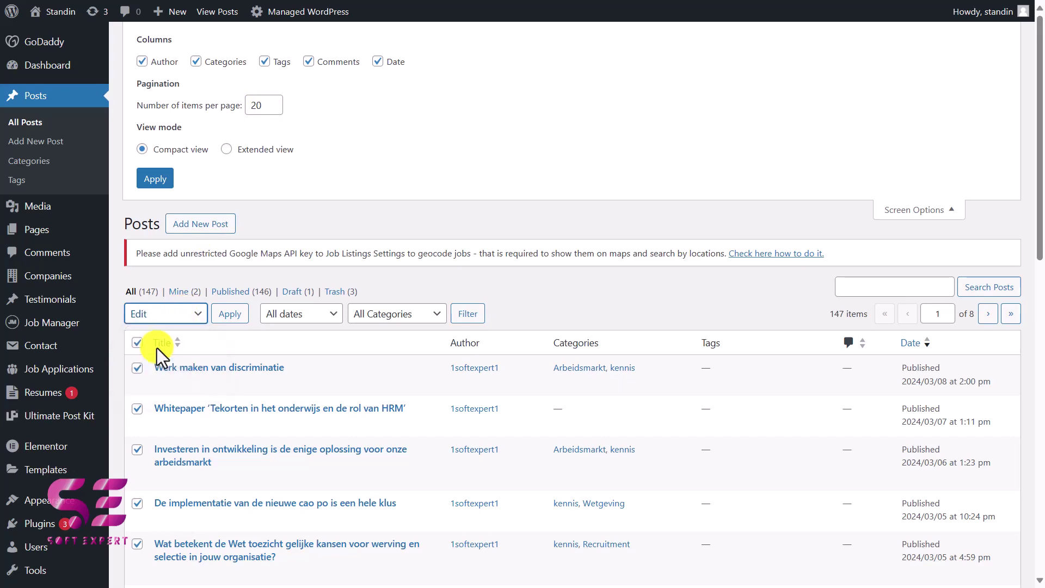
left_click(230, 318)
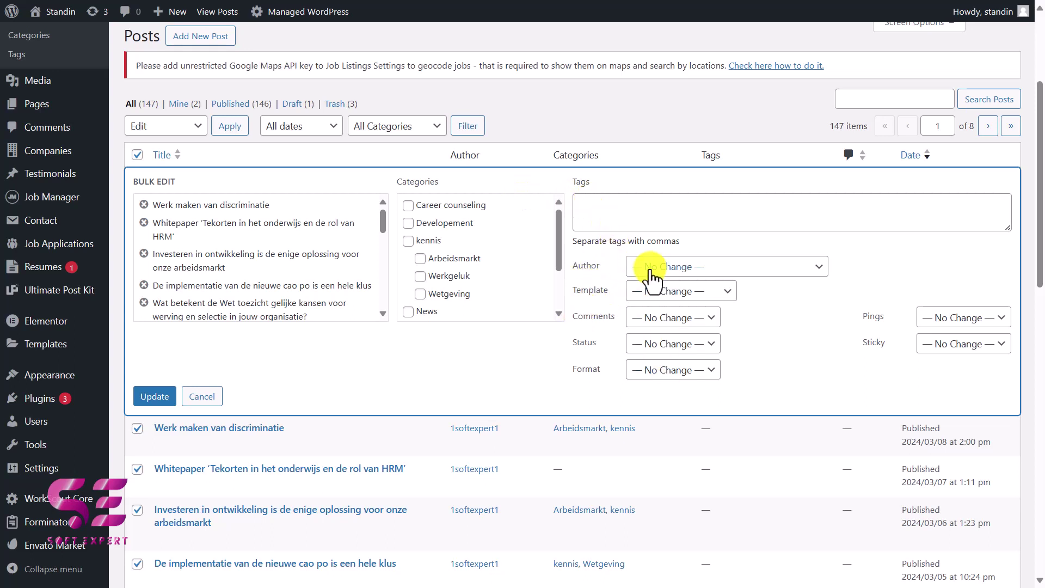
Switch the bulk edit Author field to the other author without updating
left_click(764, 268)
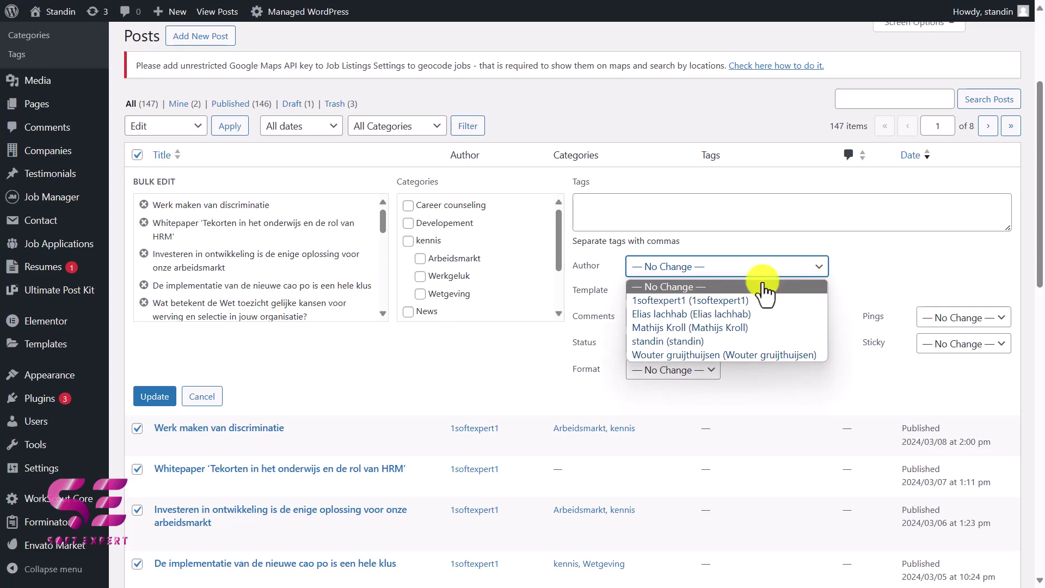
left_click(661, 319)
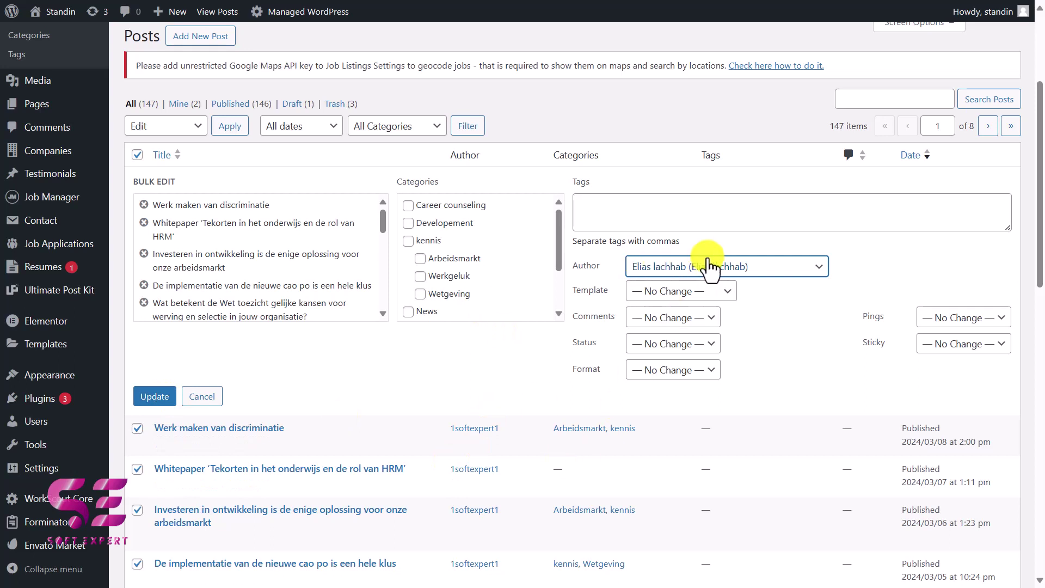
left_click(671, 269)
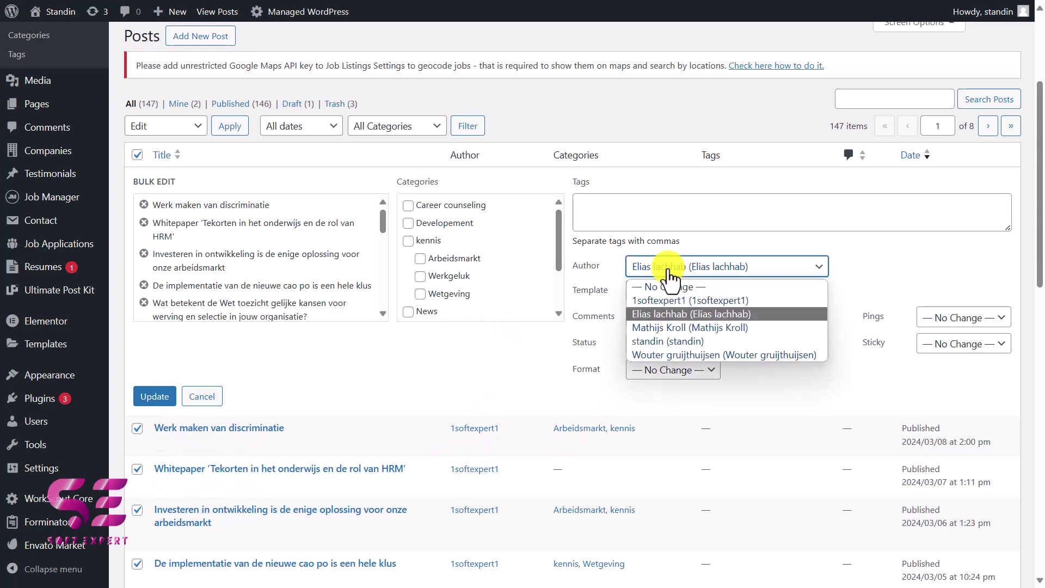
left_click(671, 269)
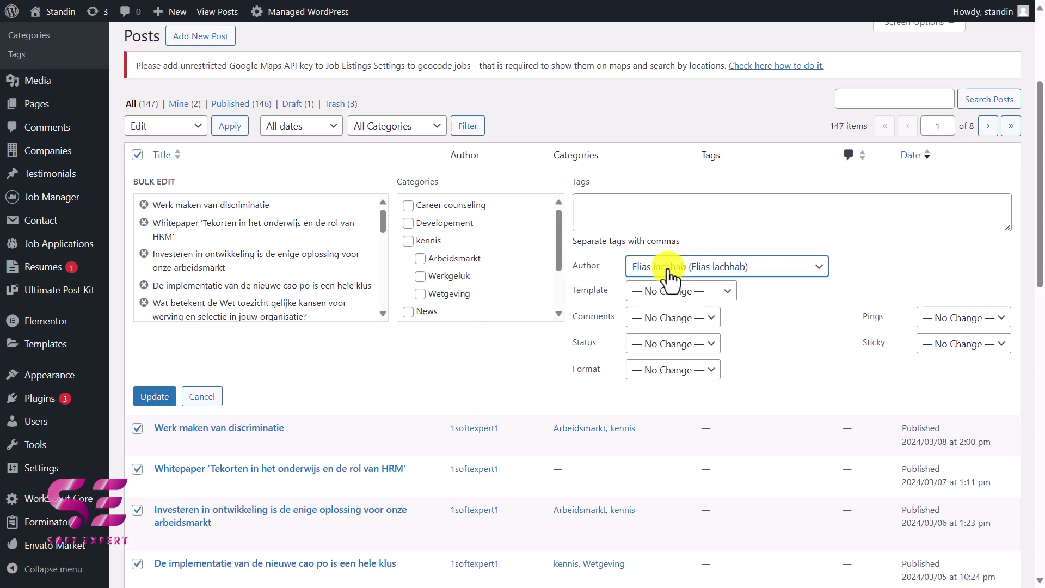
mouse_move(70, 422)
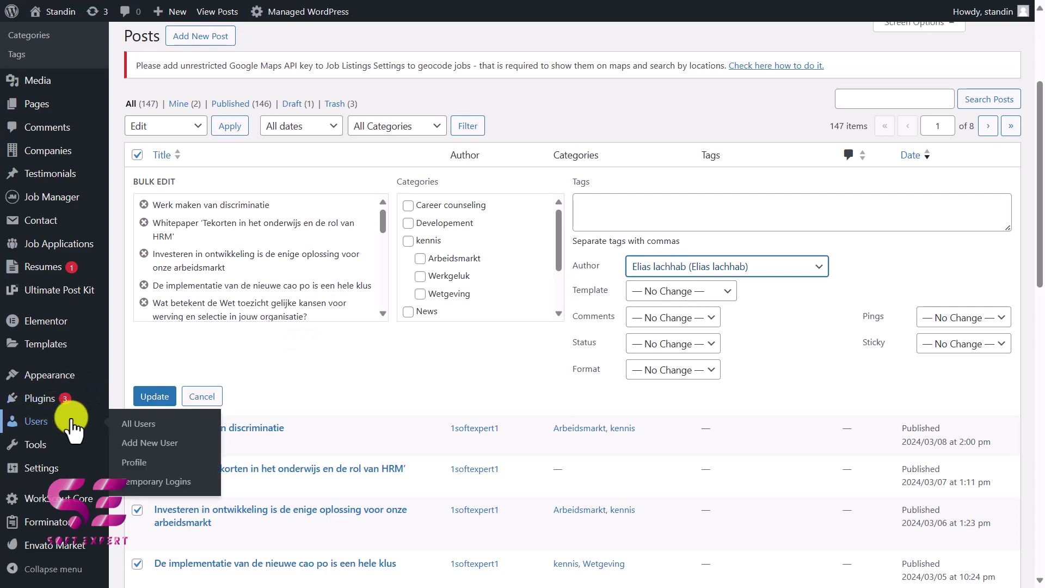
Open Users > Add New User and view the Role dropdown's available roles
left_click(143, 448)
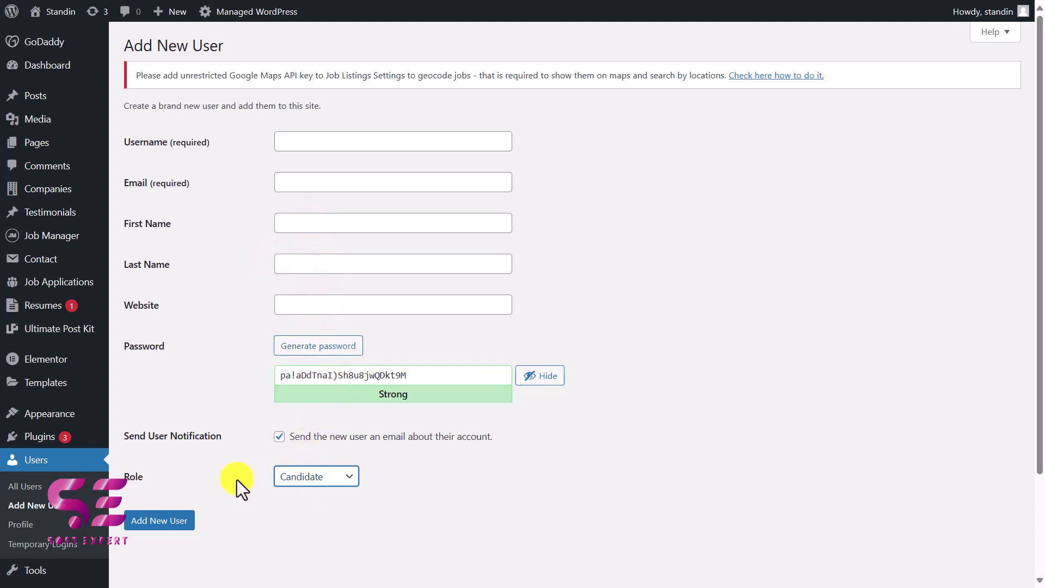
left_click(343, 479)
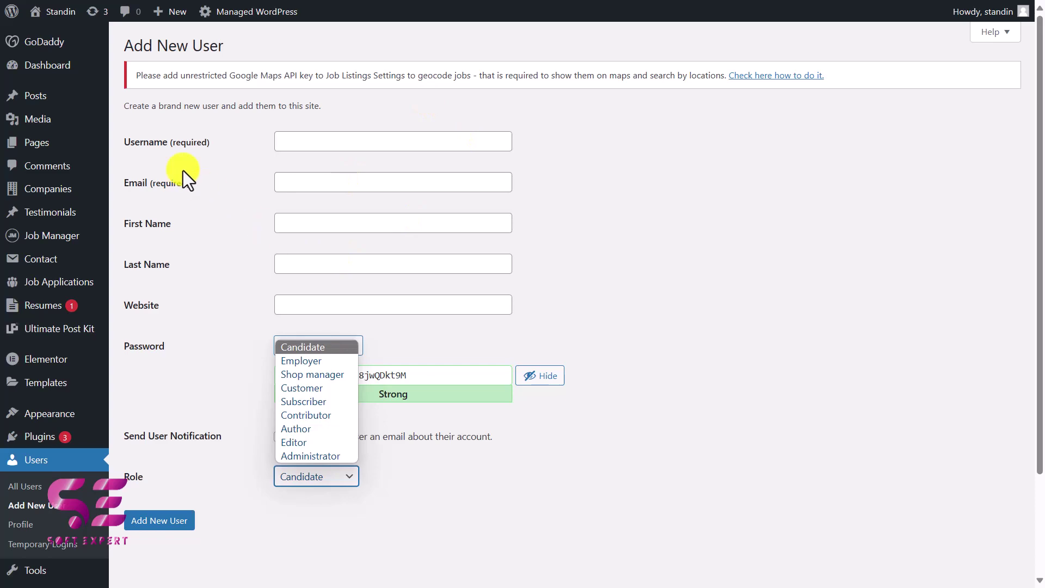
In All Posts, tick eight posts, from Werk maken van discriminatie to Prinsjesdag 2020
left_click(63, 96)
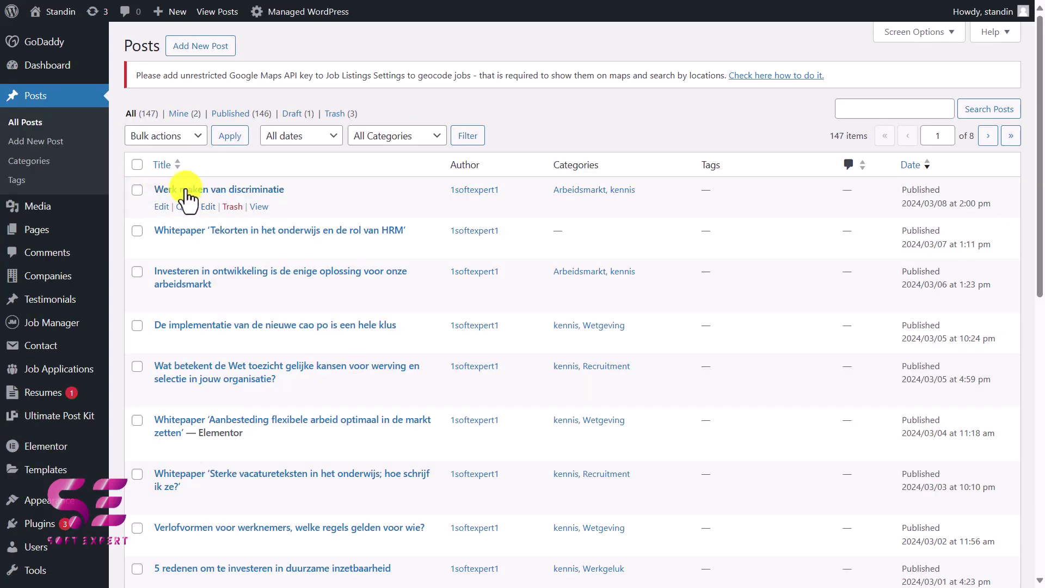
left_click(153, 200)
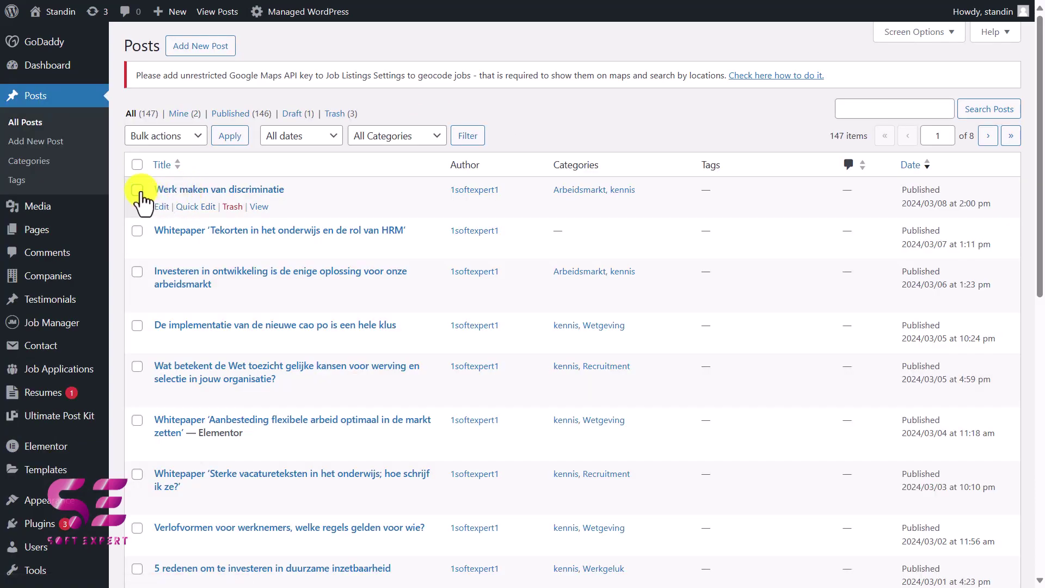
left_click(137, 190)
left_click(137, 325)
scroll(136, 381, "down", 4)
left_click(137, 400)
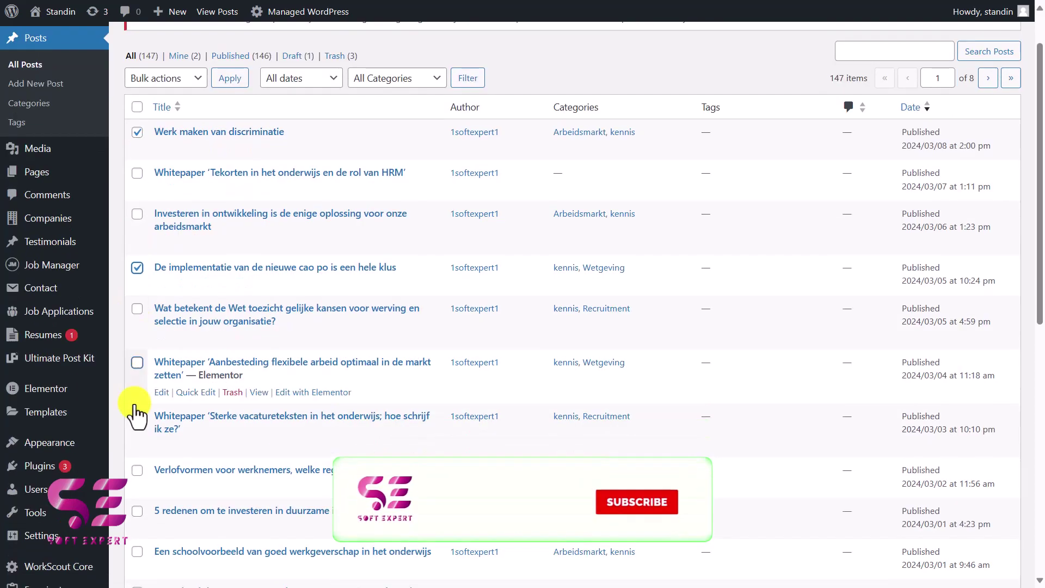
left_click(137, 399)
scroll(142, 381, "down", 6)
left_click(138, 301)
left_click(137, 378)
scroll(153, 332, "up", 3)
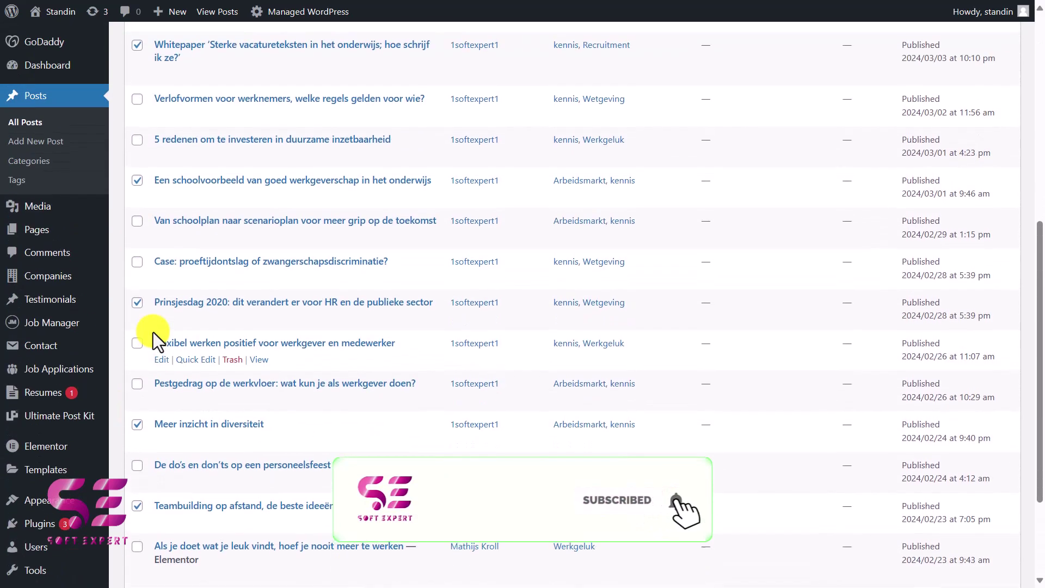
left_click(137, 302)
scroll(145, 285, "up", 3)
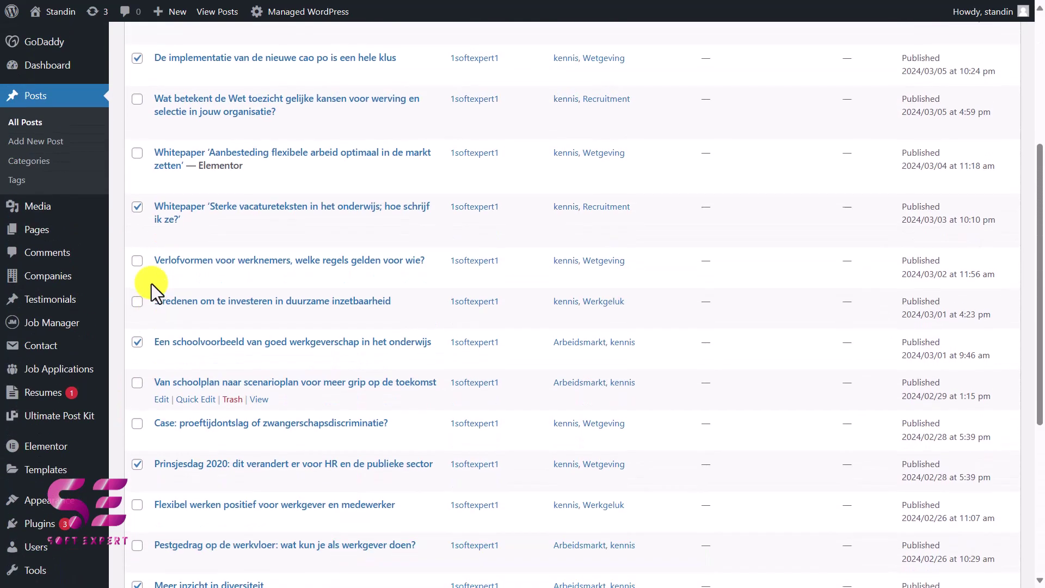
scroll(448, 247, "up", 5)
Bulk edit the ticked posts, set Author to the other author, and update them
left_click(174, 136)
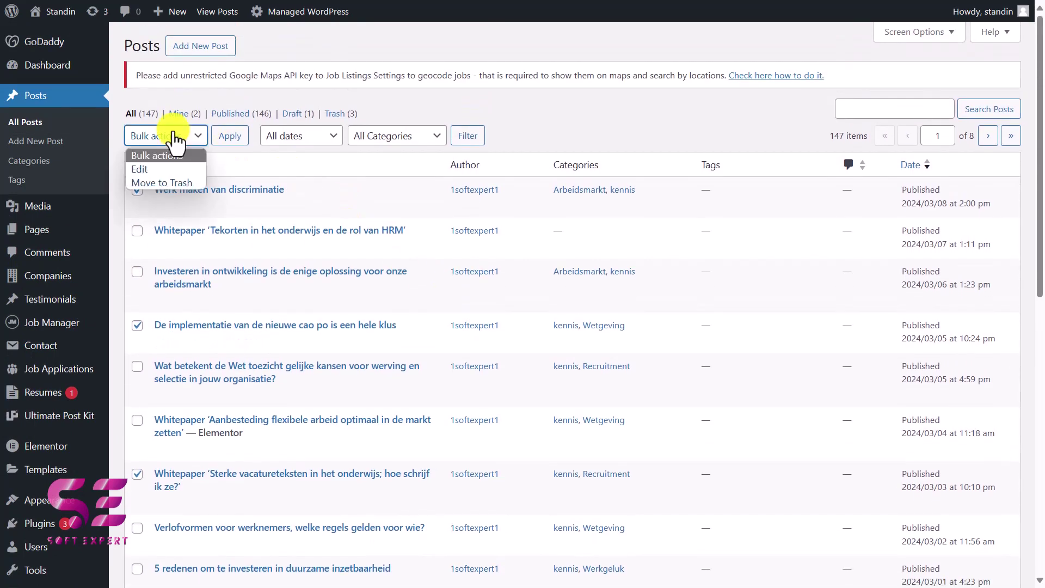
left_click(151, 169)
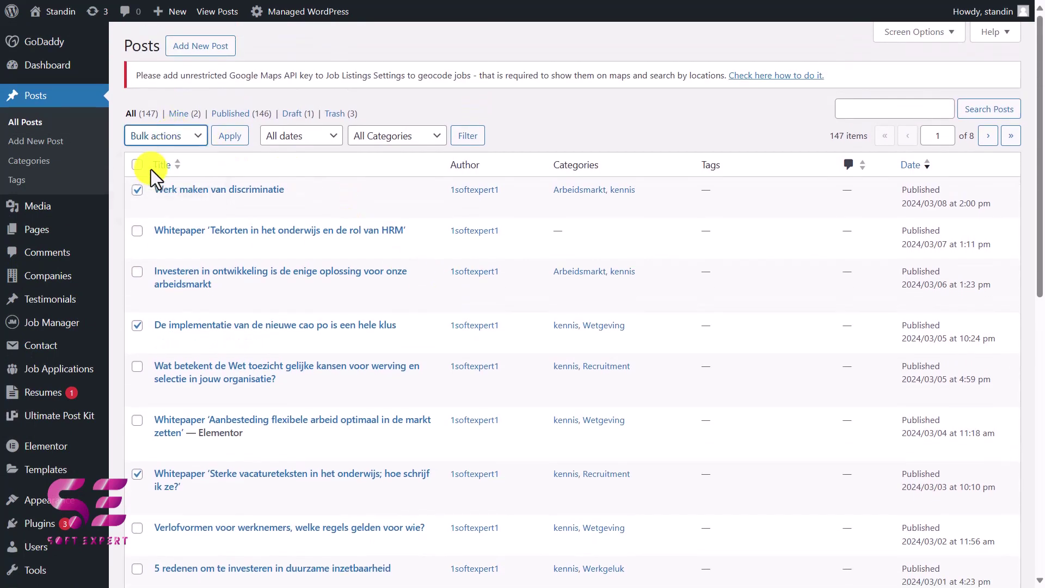
left_click(230, 137)
left_click(672, 278)
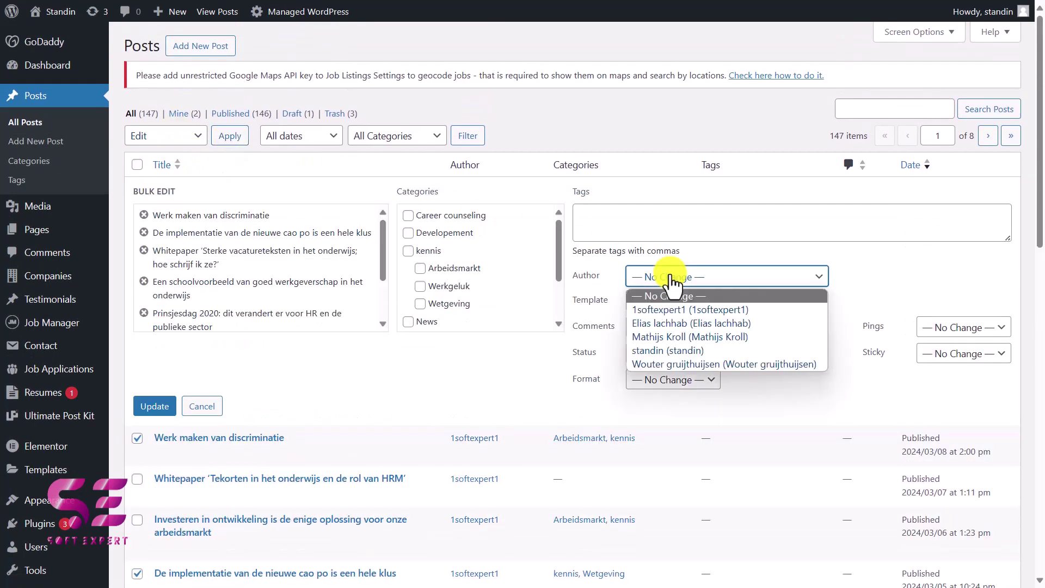
left_click(654, 323)
left_click(155, 406)
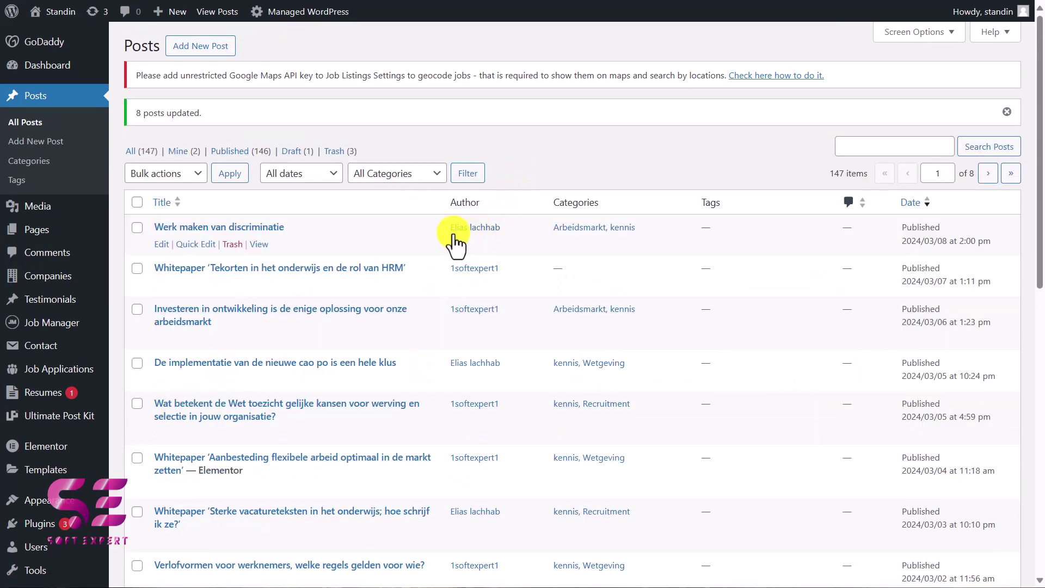
scroll(473, 386, "down", 2)
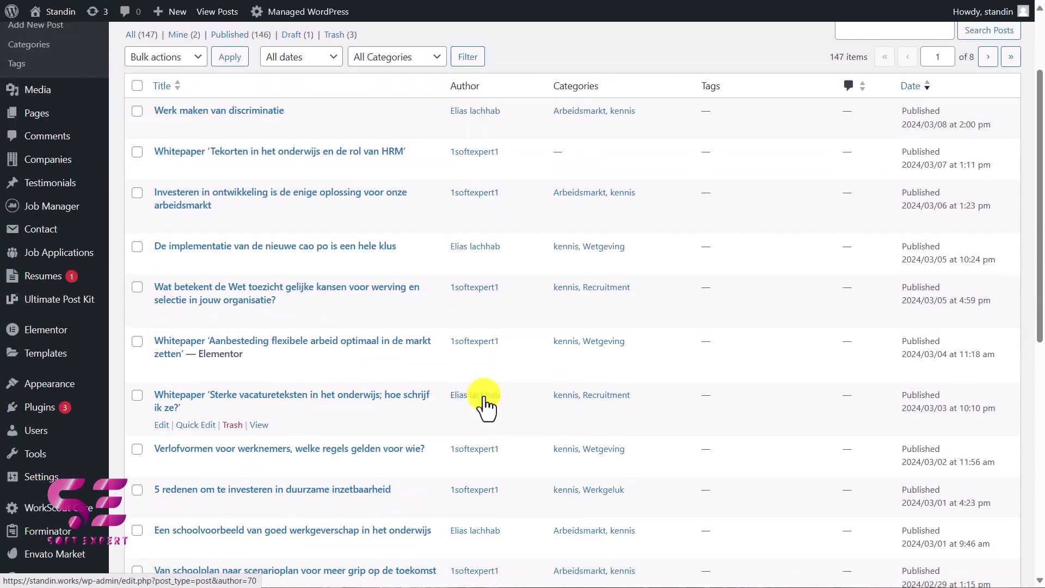
scroll(485, 406, "up", 1)
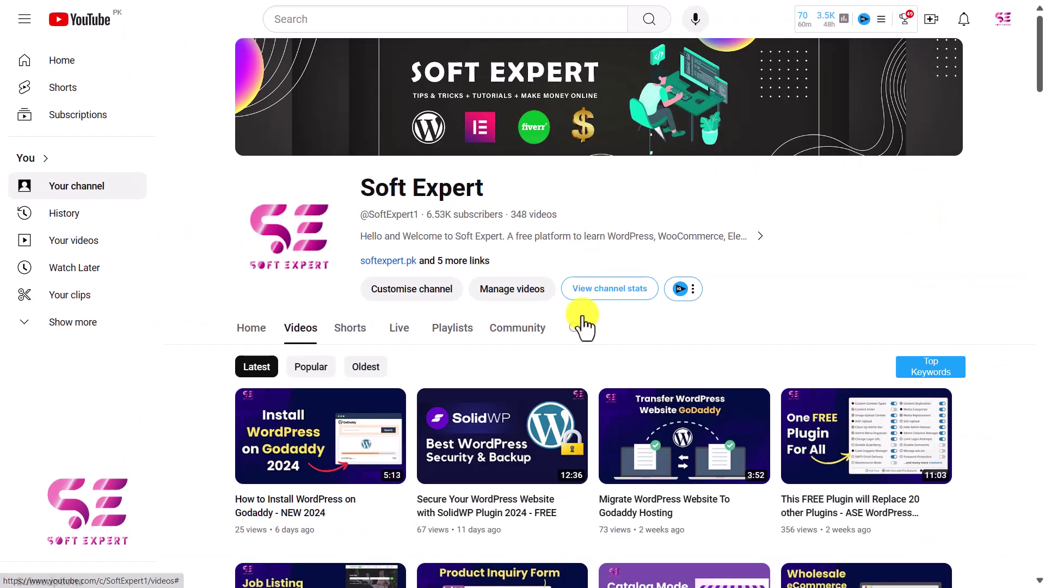
scroll(582, 323, "down", 3)
scroll(583, 324, "down", 15)
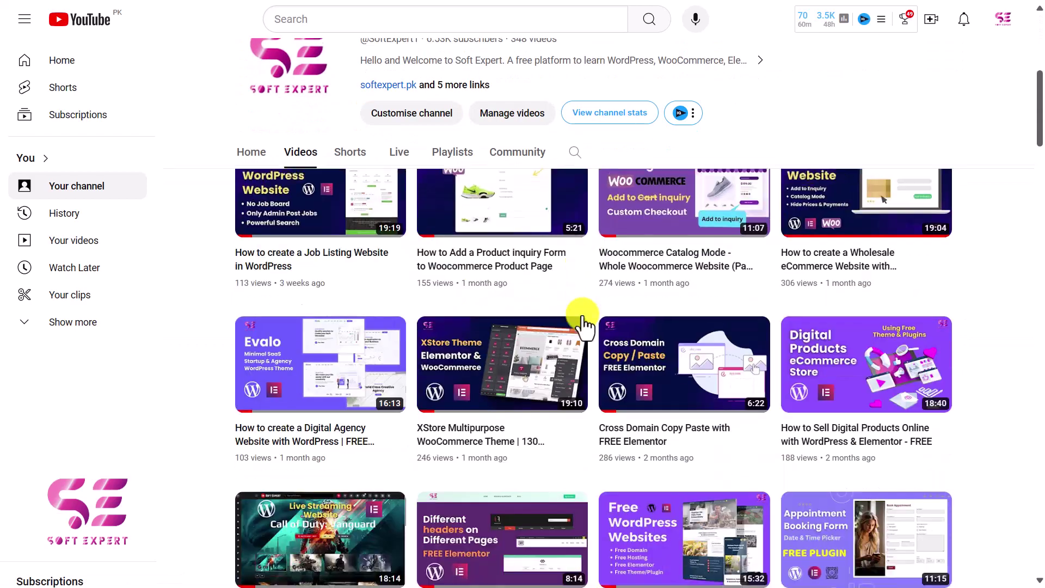
scroll(583, 323, "down", 10)
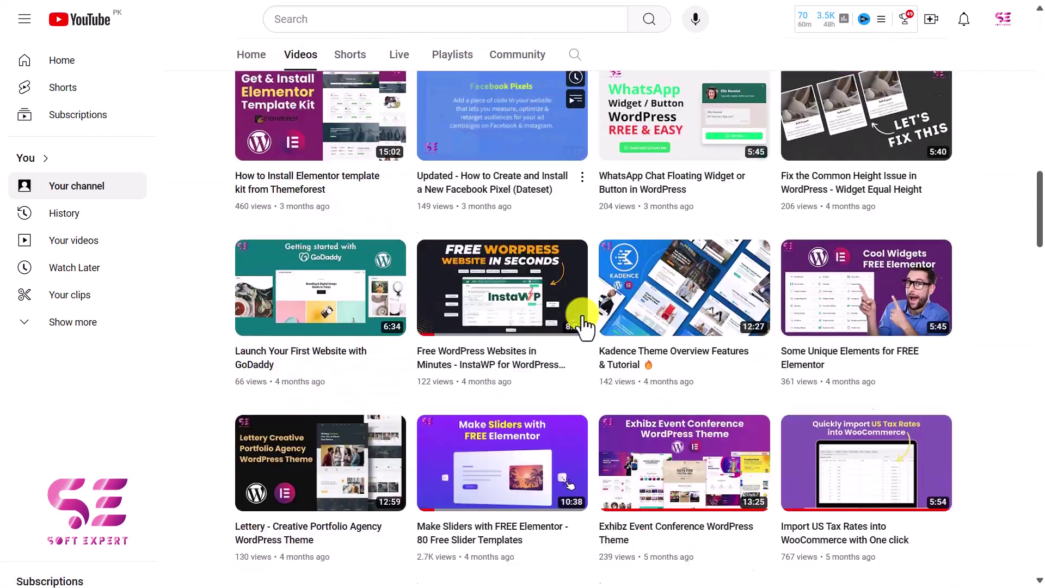
scroll(582, 324, "down", 10)
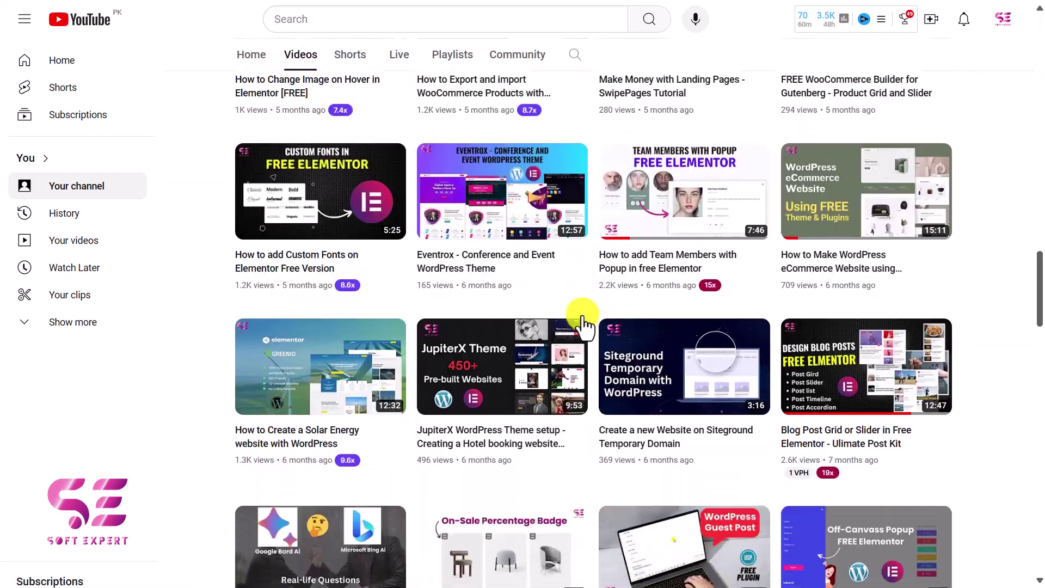
scroll(582, 324, "down", 10)
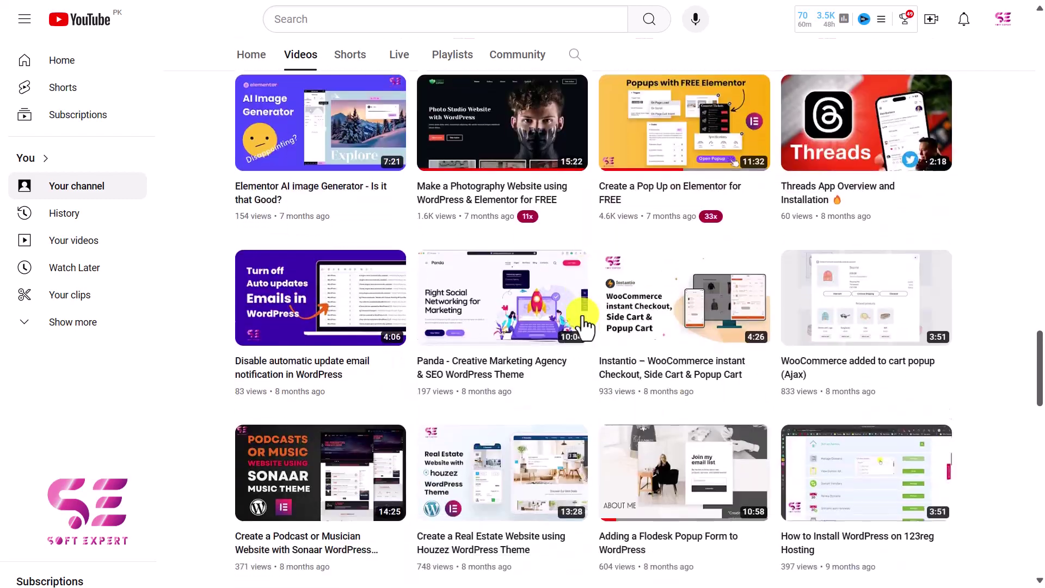
scroll(583, 324, "down", 5)
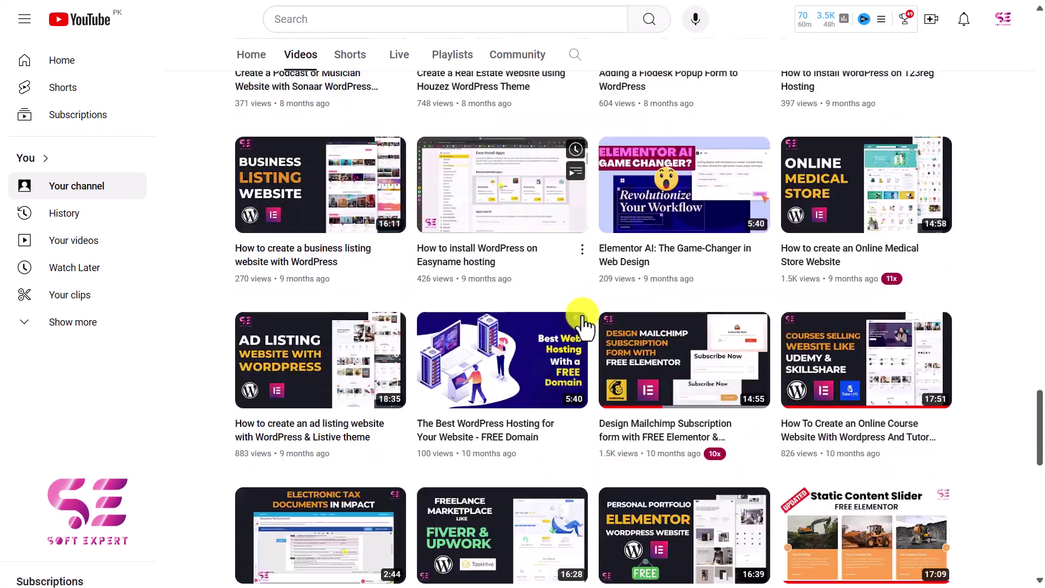